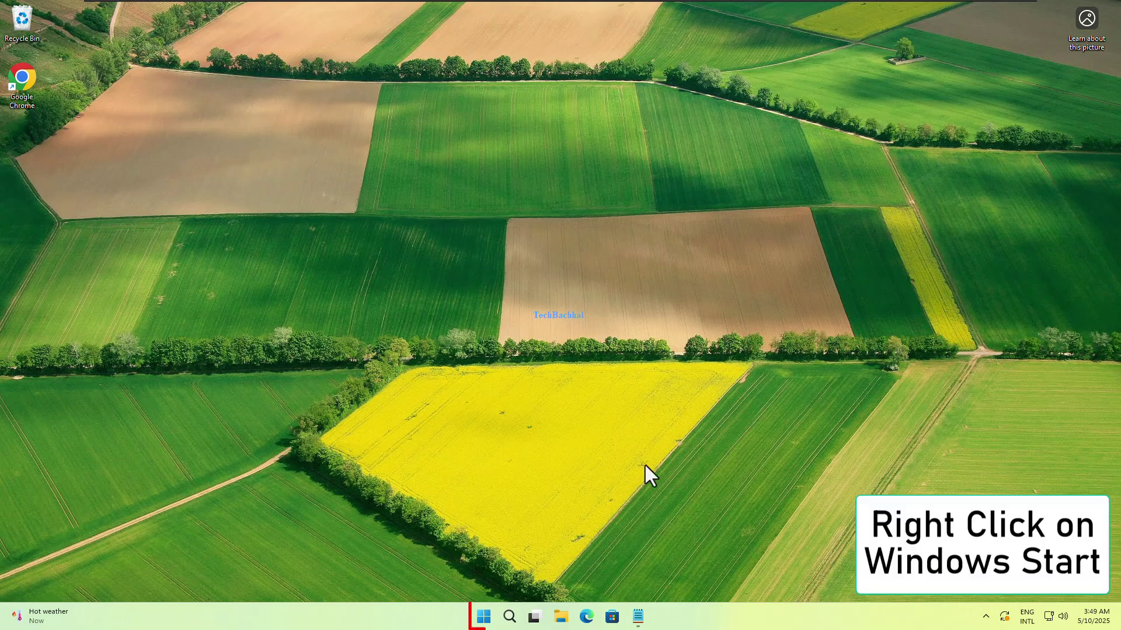
- Open Settings from the Start right-click menu and go to Personalization > Taskbar
right_click(488, 620)
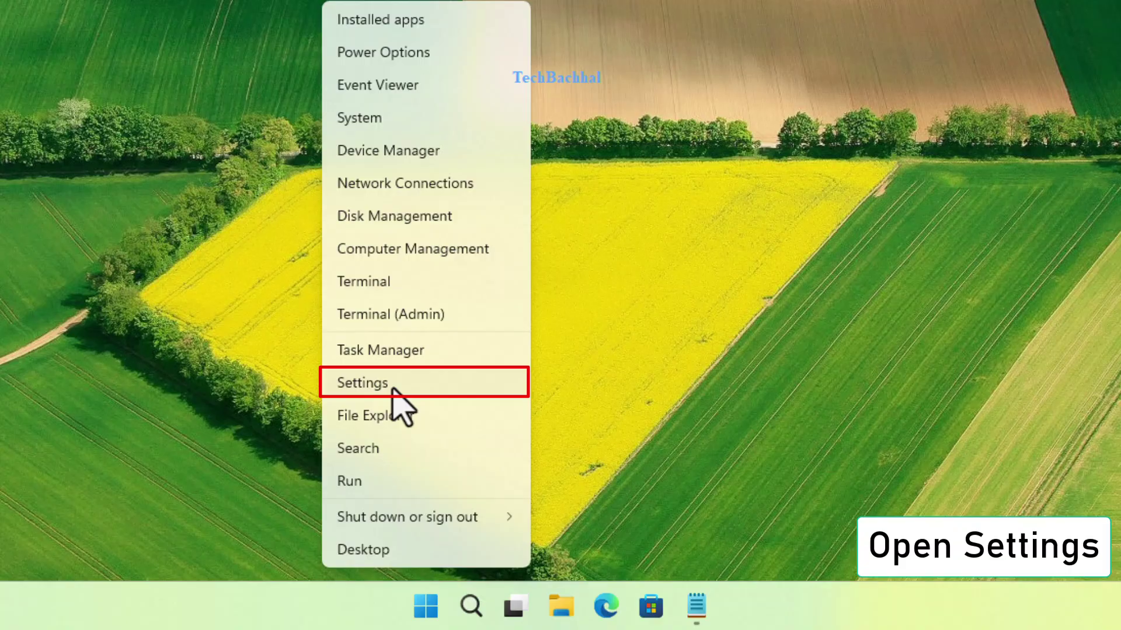
left_click(392, 388)
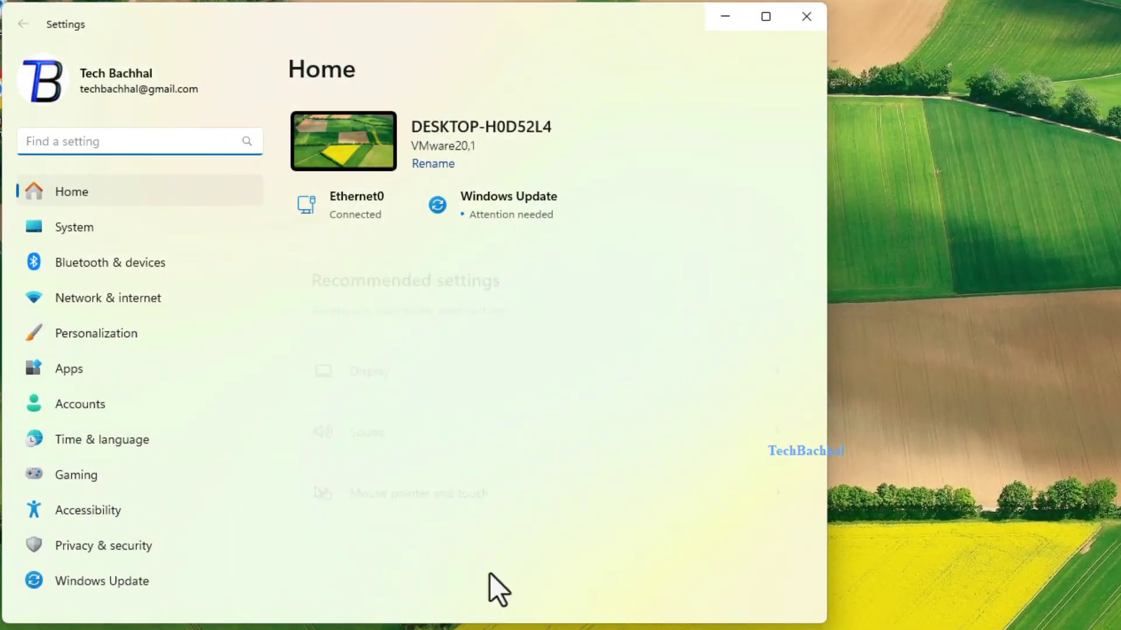
left_click(102, 215)
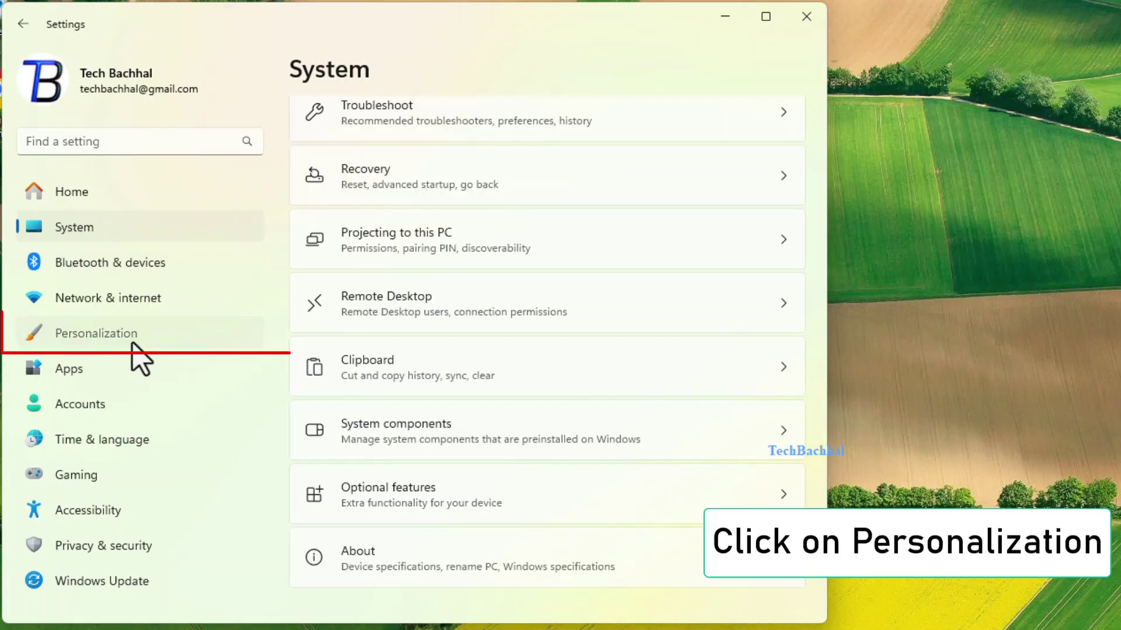
left_click(133, 343)
scroll(468, 397, "down", 3)
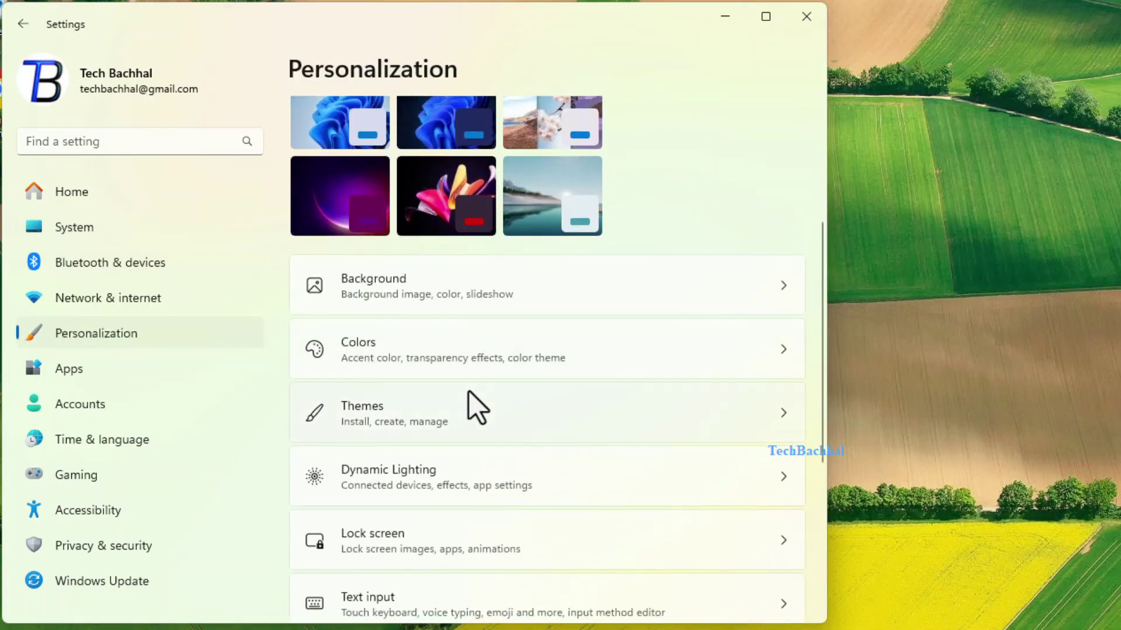
scroll(468, 391, "down", 5)
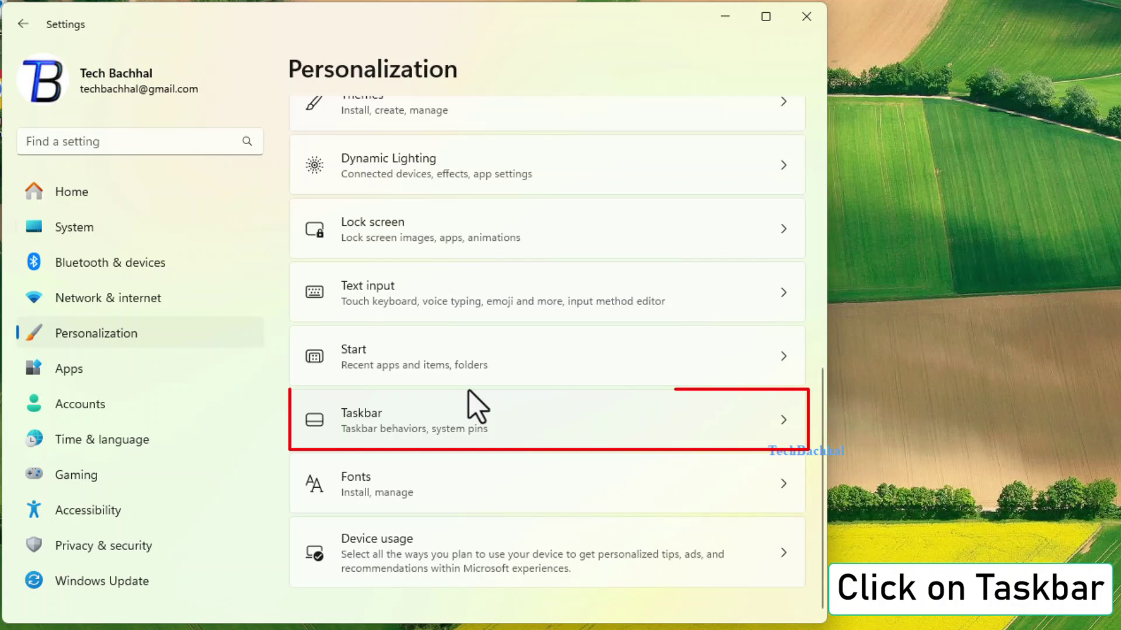
left_click(537, 415)
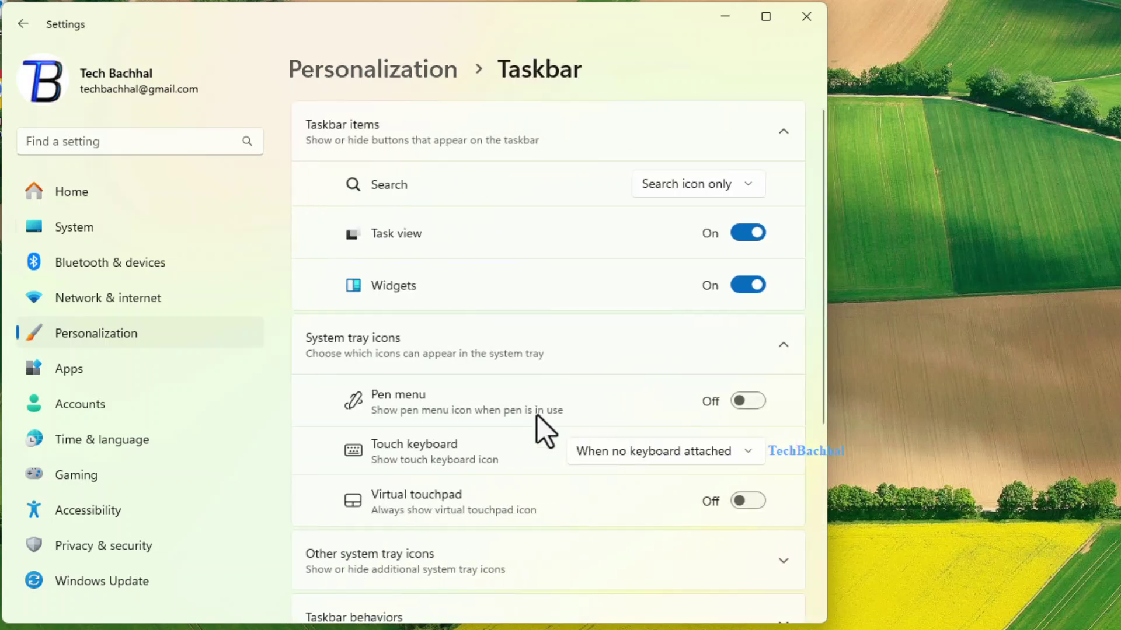
- Expand Taskbar behaviors and uncheck 'Automatically hide the taskbar'
scroll(537, 415, "down", 3)
scroll(537, 415, "down", 4)
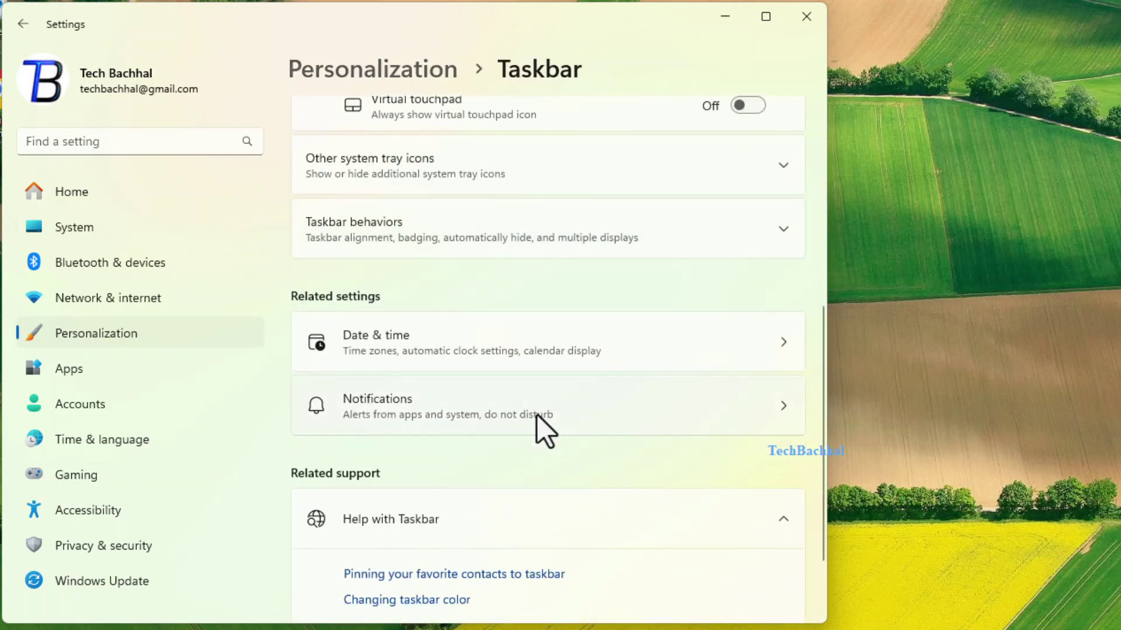
left_click(439, 226)
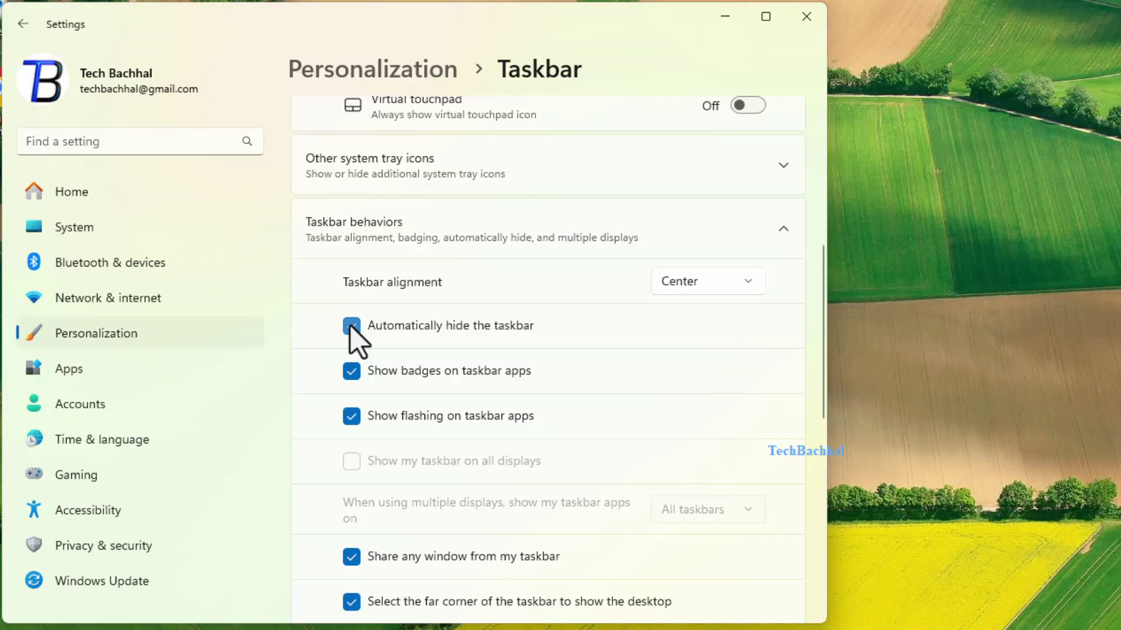
left_click(351, 325)
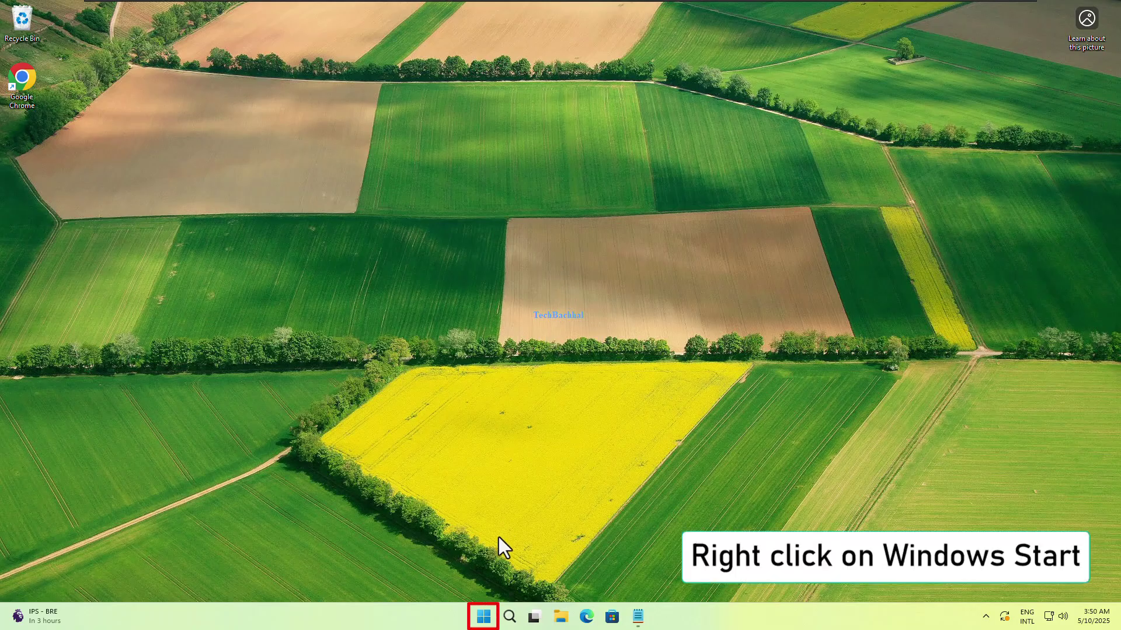
- Launch Task Manager and scroll the Processes list down to Windows Explorer
right_click(484, 618)
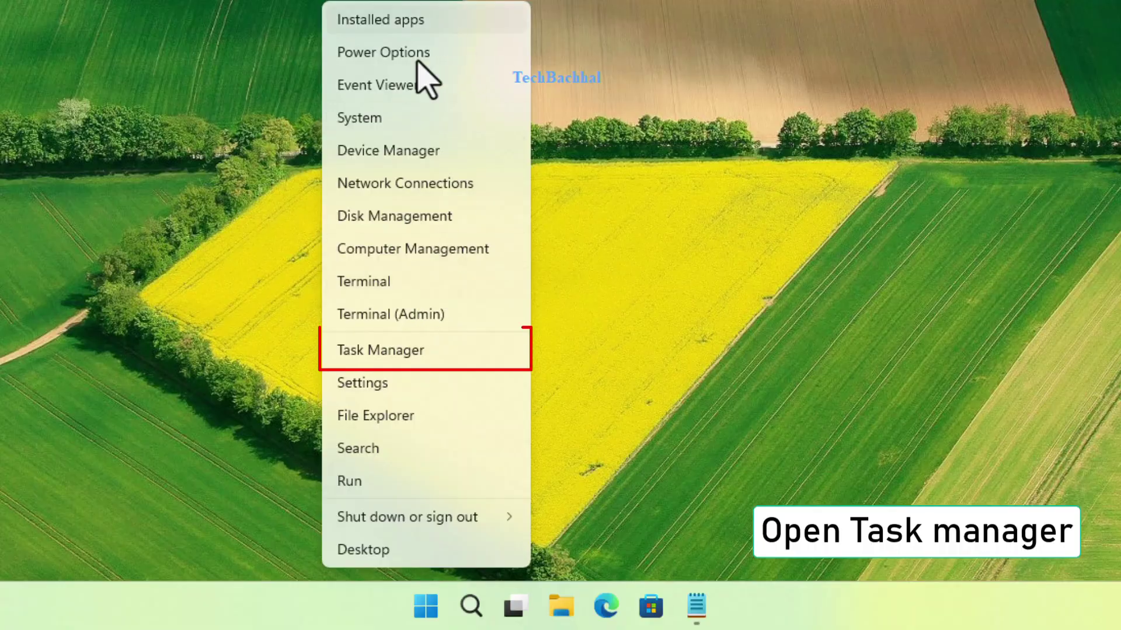
left_click(375, 352)
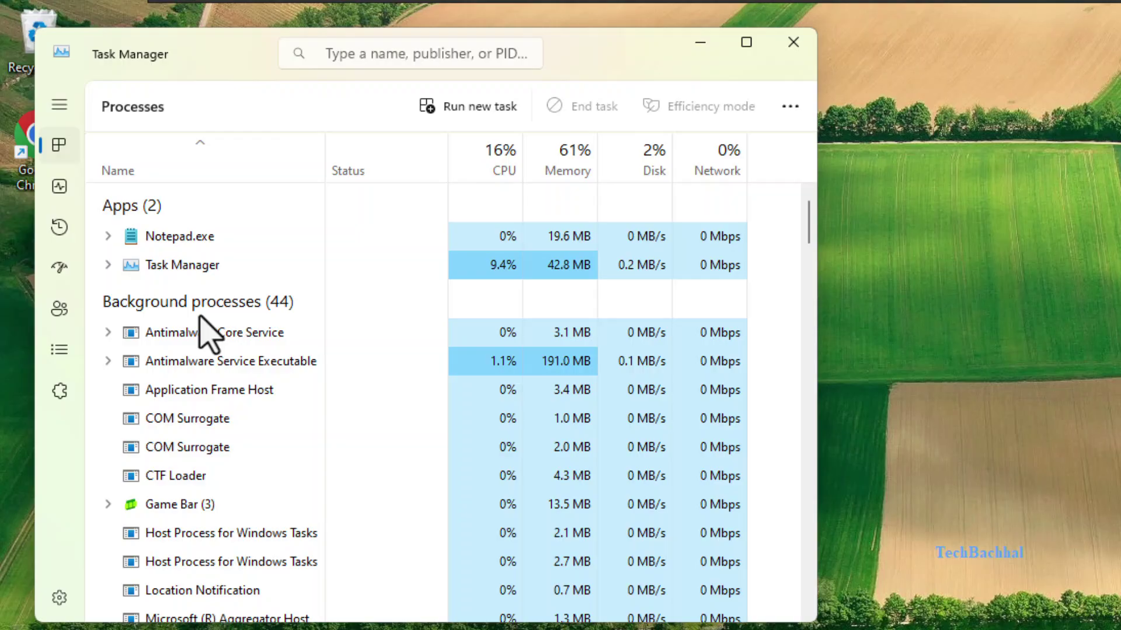
scroll(210, 335, "down", 15)
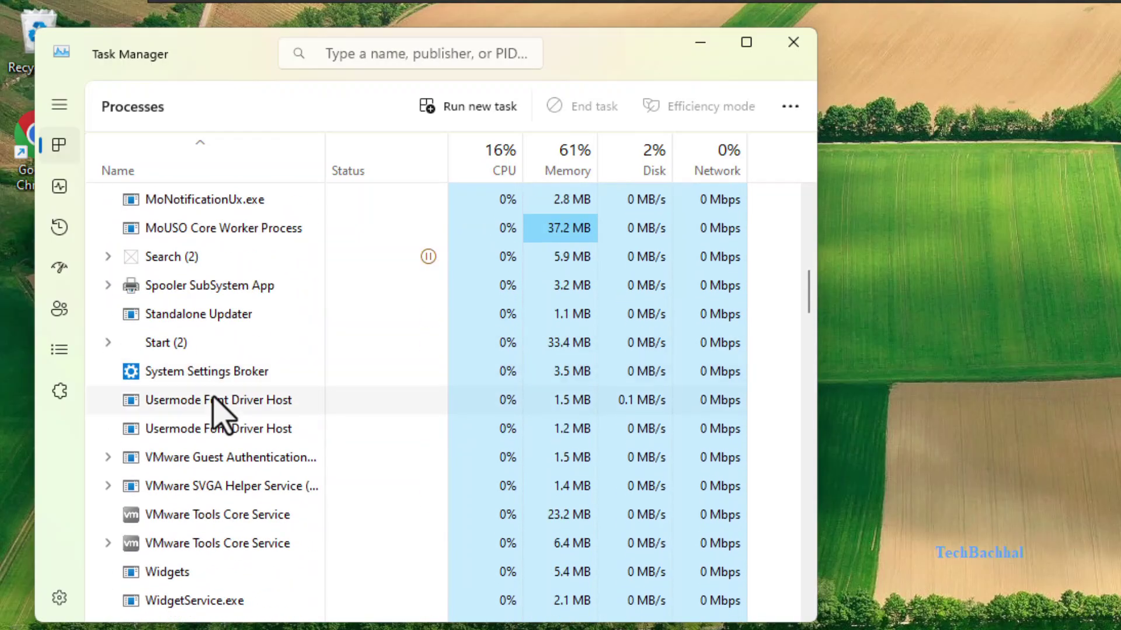
scroll(222, 420, "down", 15)
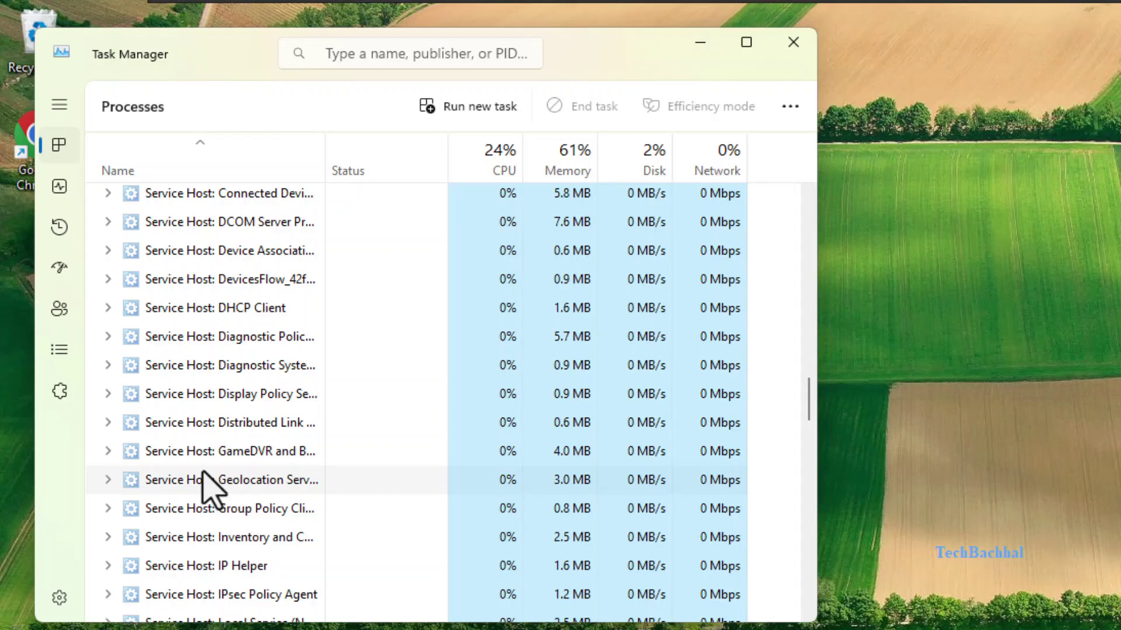
scroll(213, 458, "down", 15)
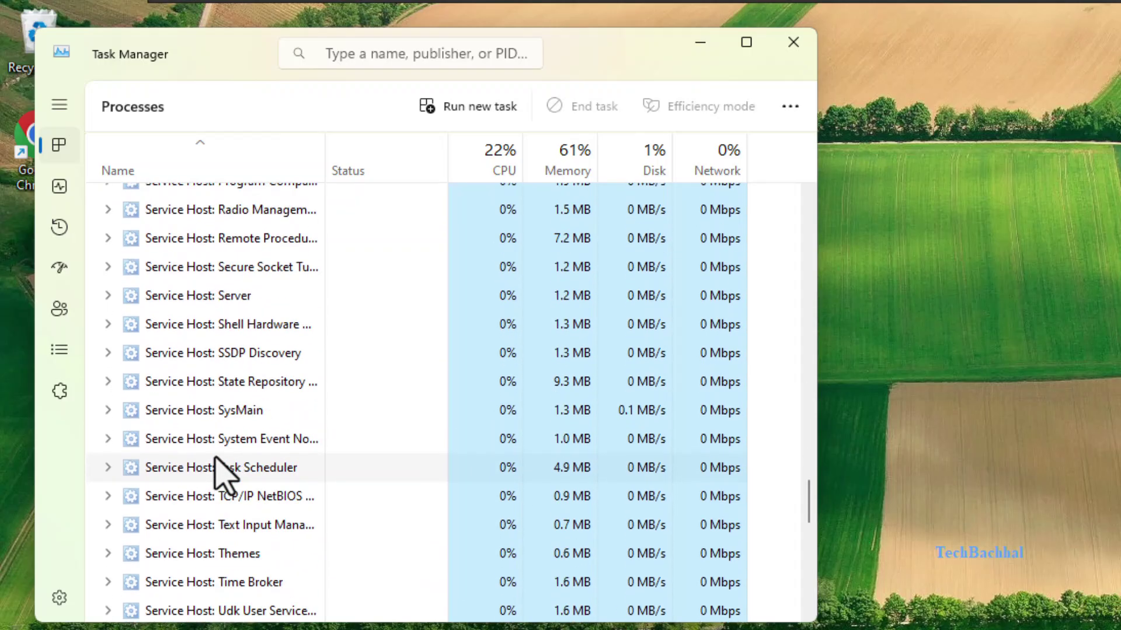
scroll(222, 473, "down", 10)
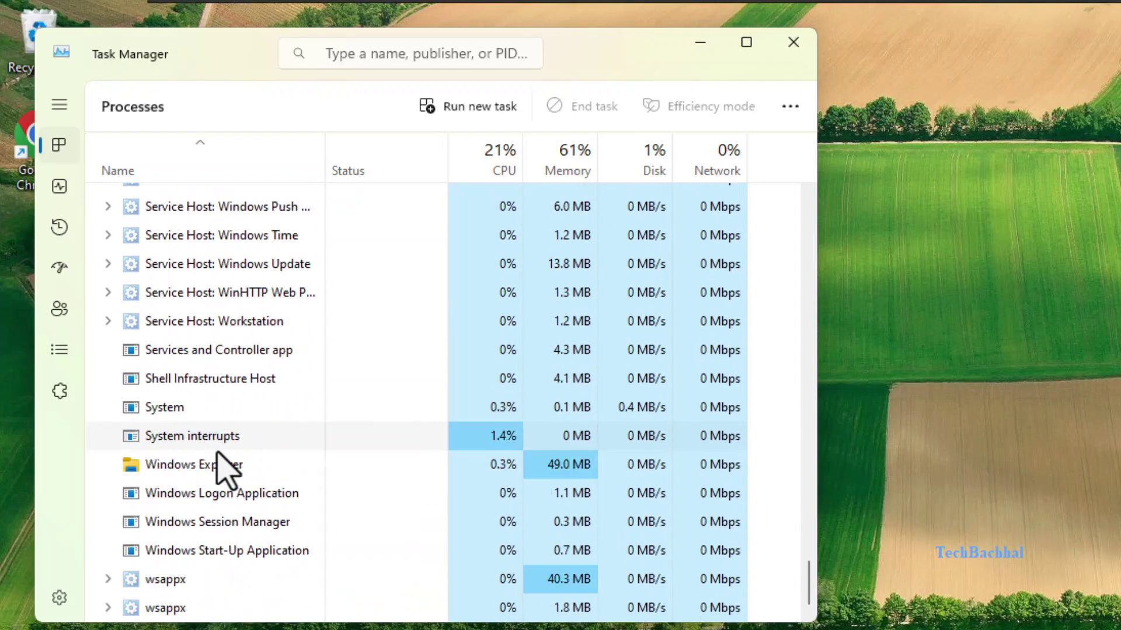
- Restart the Windows Explorer process from its right-click menu in Task Manager
left_click(218, 464)
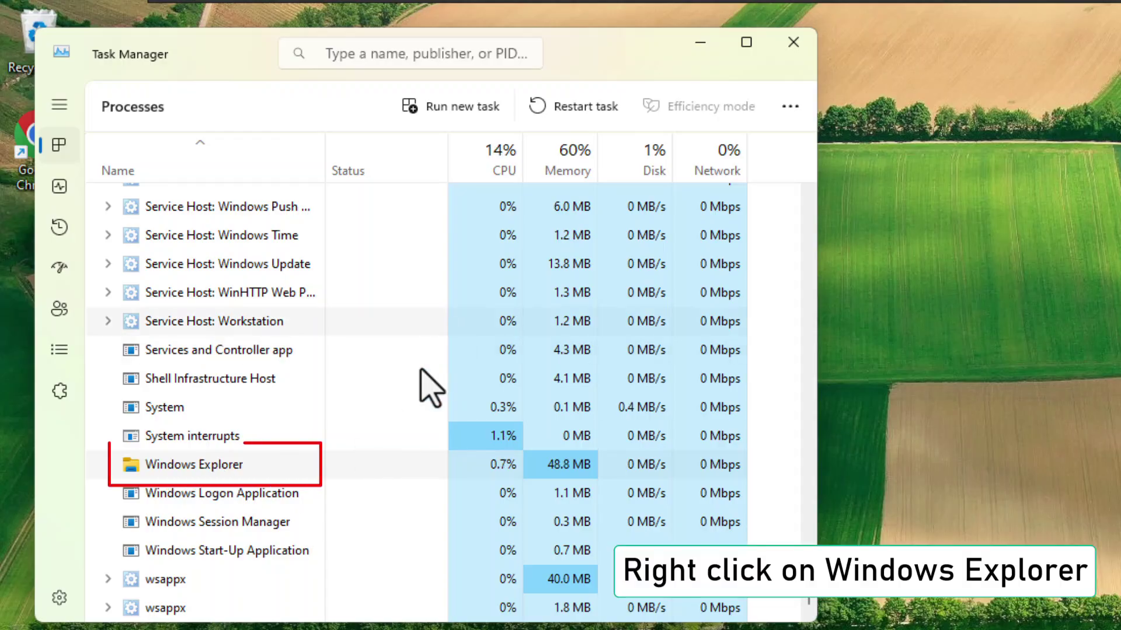
right_click(257, 464)
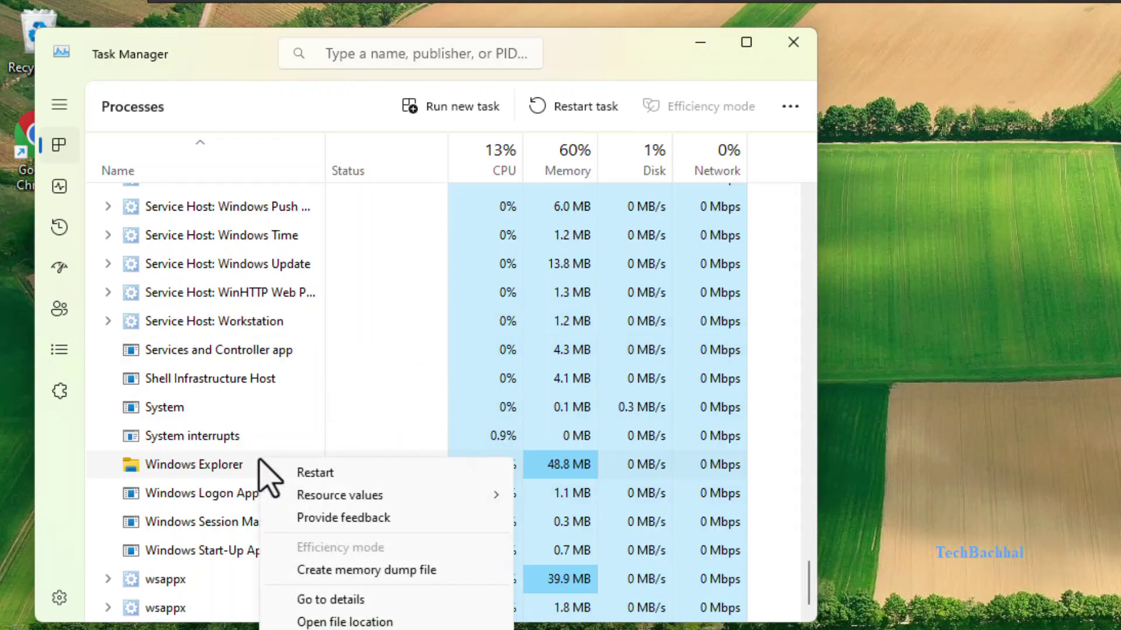
left_click(321, 474)
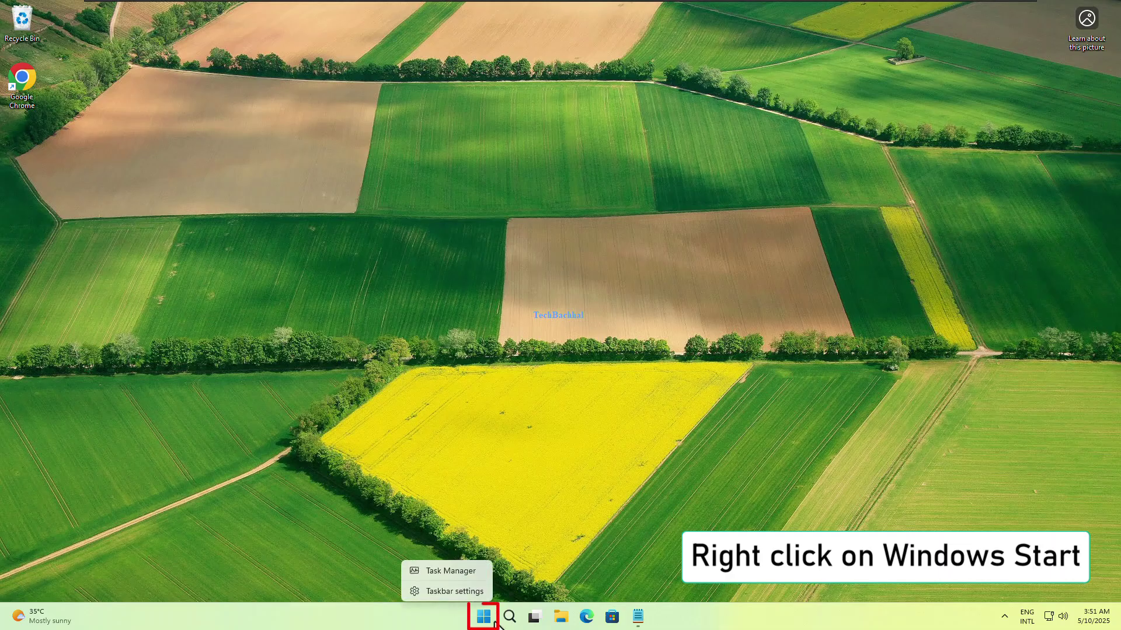
- Reopen Settings > Personalization > Taskbar and expand Taskbar behaviors to check the auto-hide option
right_click(490, 620)
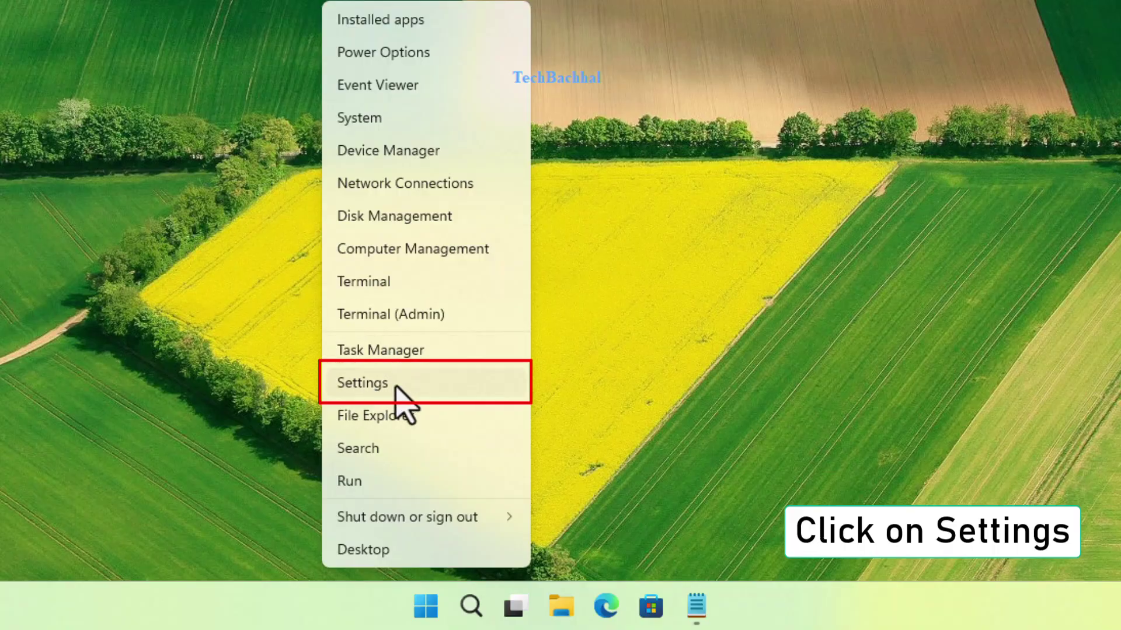
left_click(376, 386)
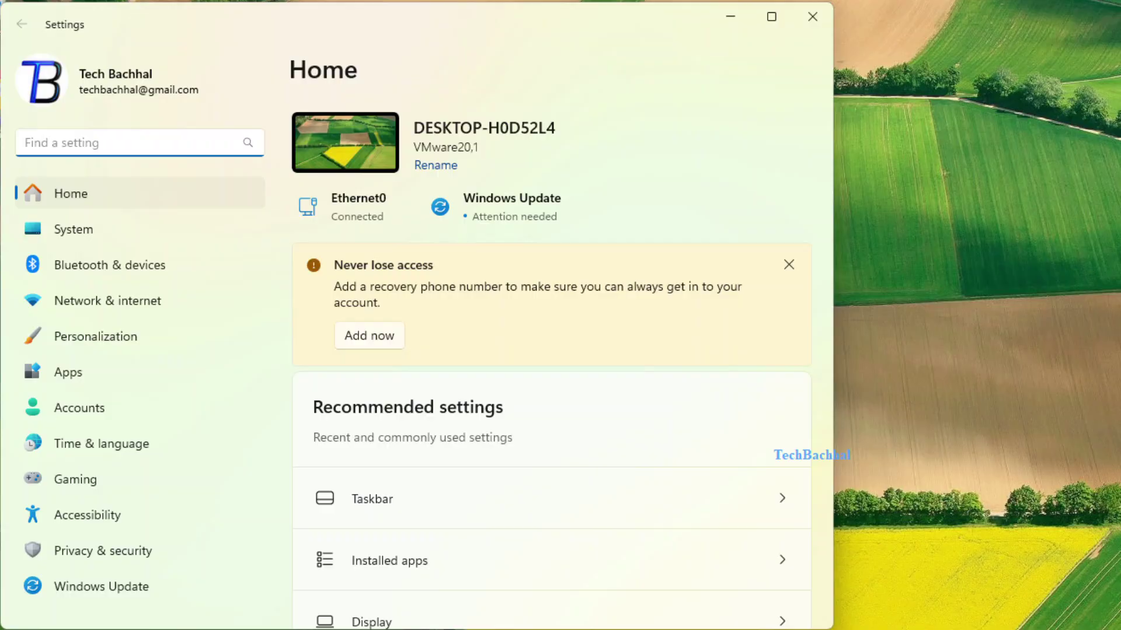
left_click(82, 335)
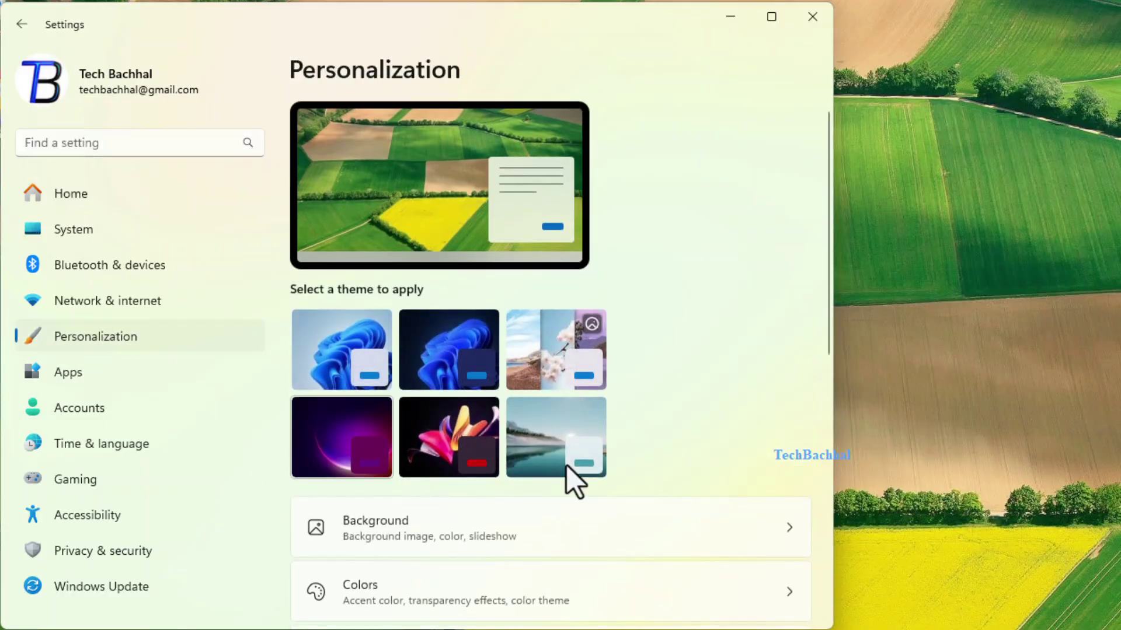
scroll(593, 513, "down", 4)
scroll(593, 514, "down", 5)
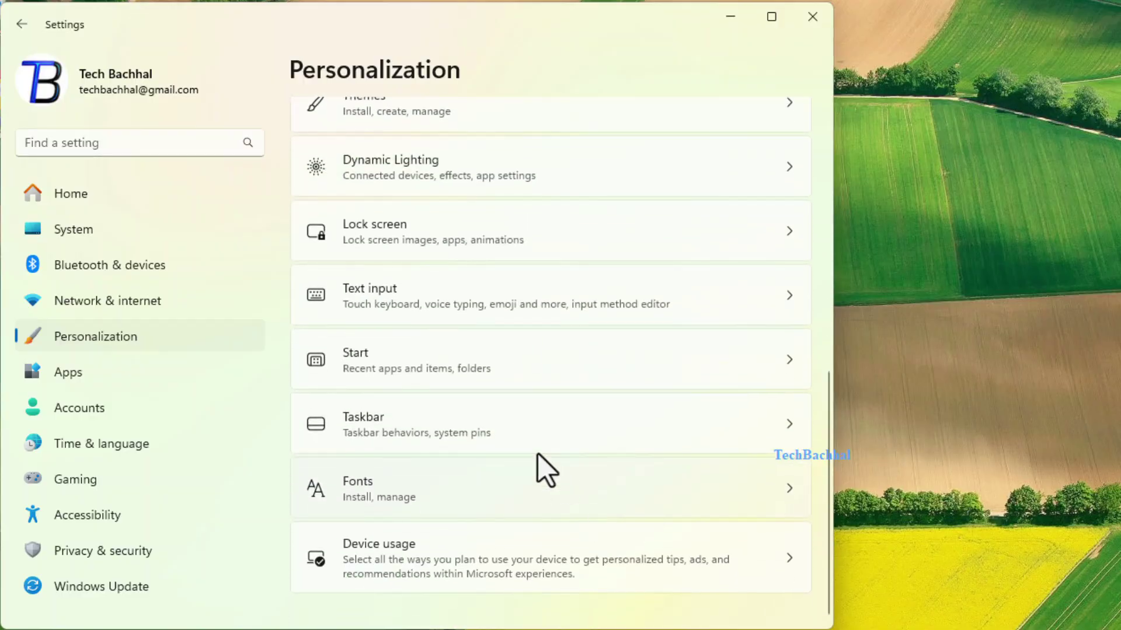
left_click(520, 422)
scroll(520, 426, "down", 5)
scroll(520, 425, "down", 3)
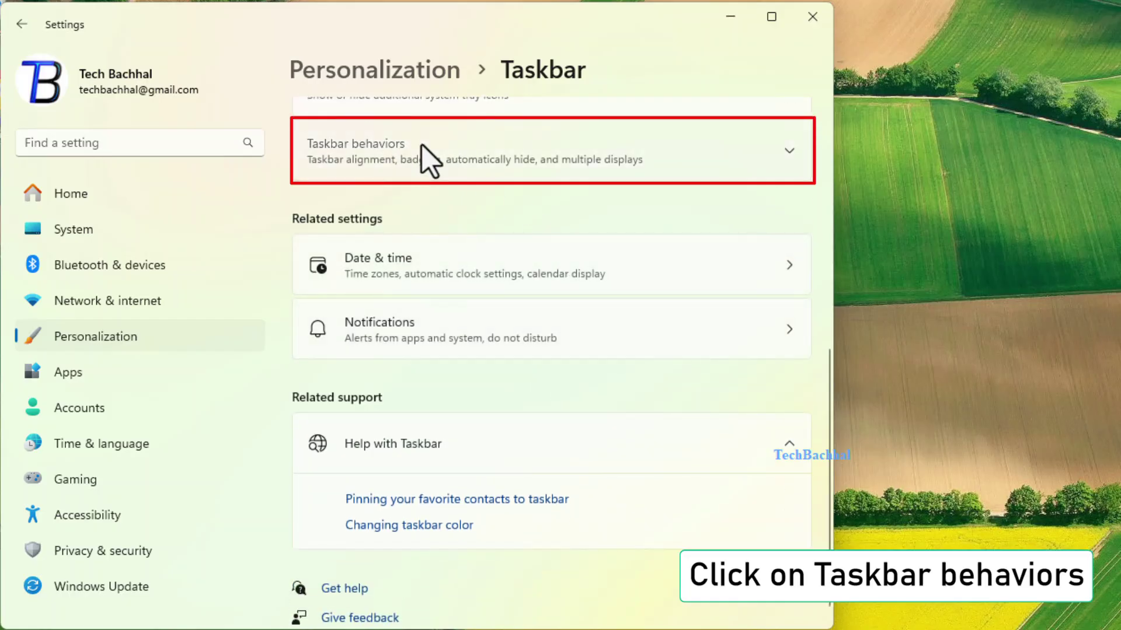
left_click(422, 145)
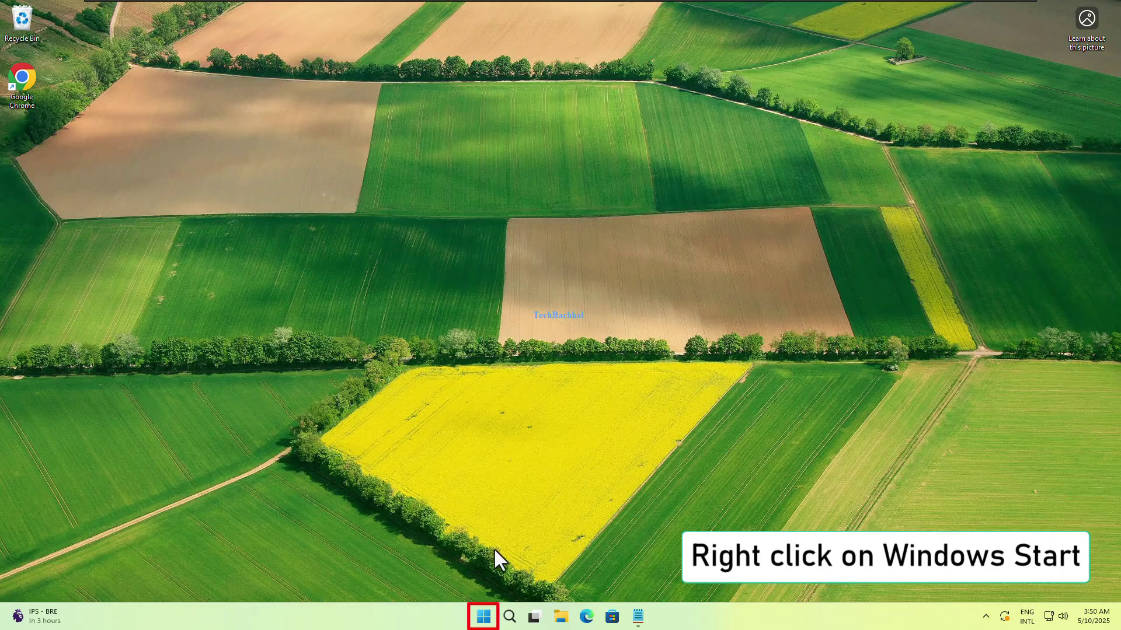
- Open Task Manager and start a Run new task entry for powershell
right_click(482, 617)
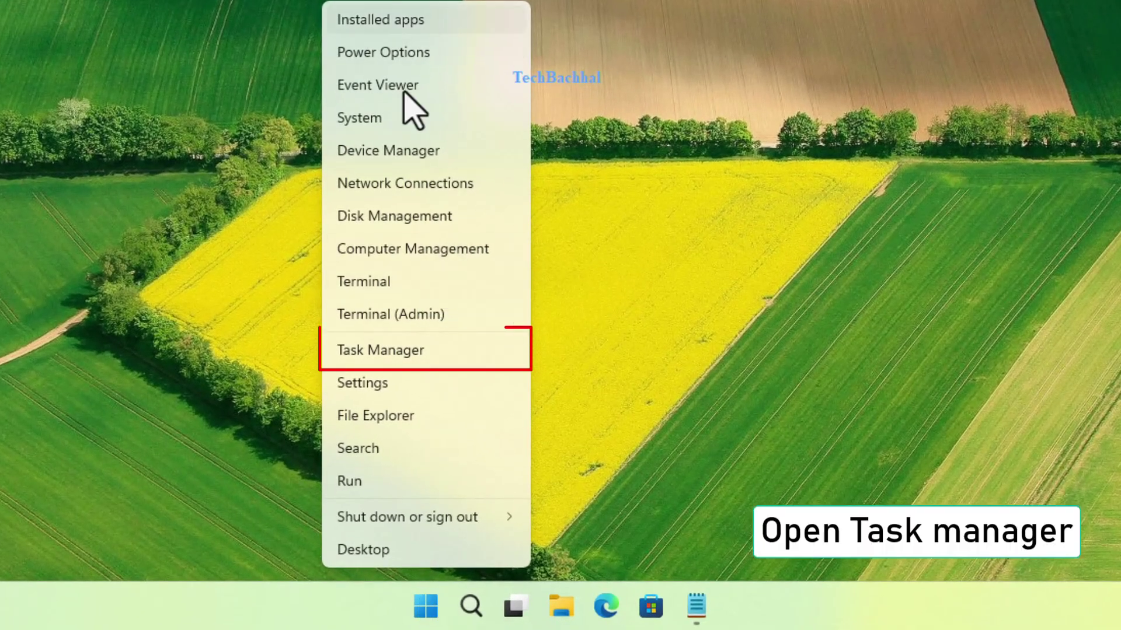
left_click(376, 359)
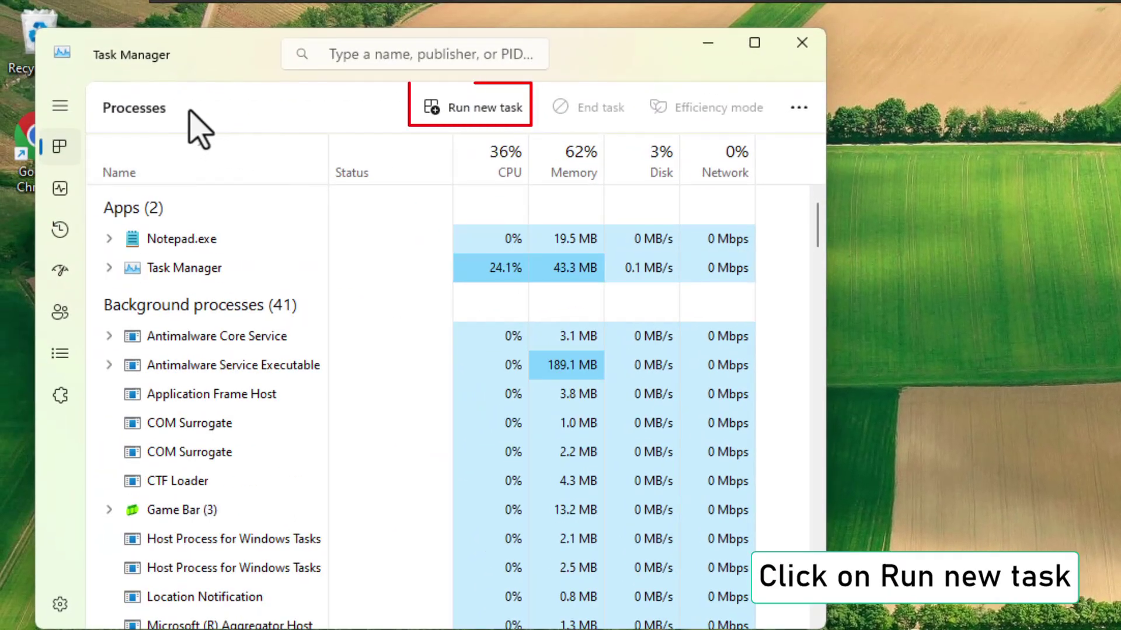
left_click(452, 108)
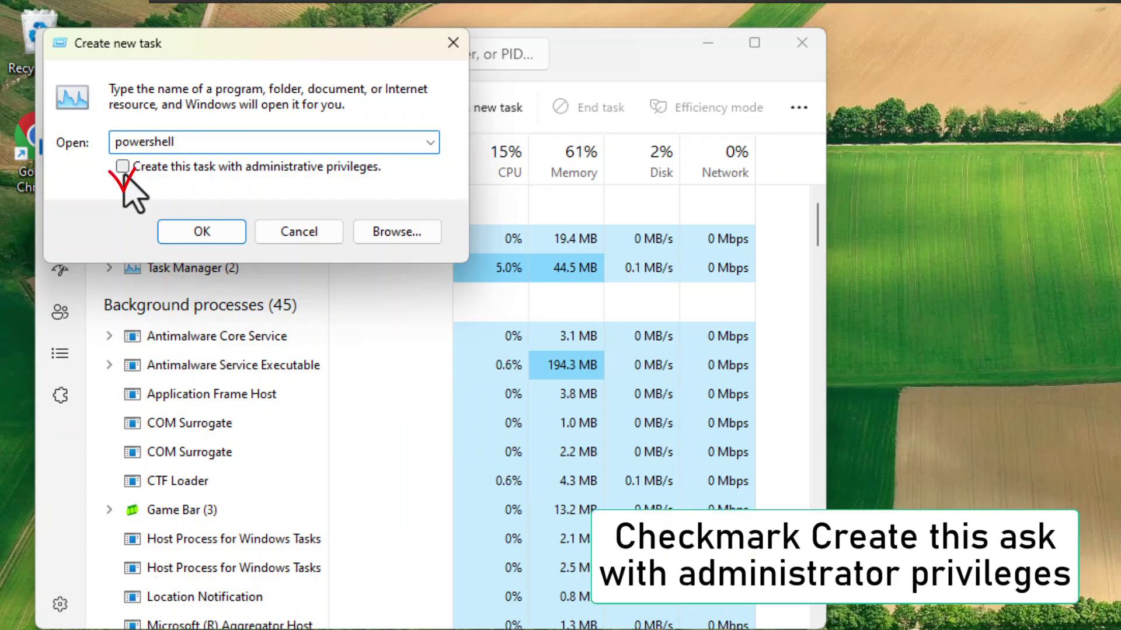
- Launch admin PowerShell, then paste and run the Get-AppXPackage re-register command copied from Notepad
left_click(201, 232)
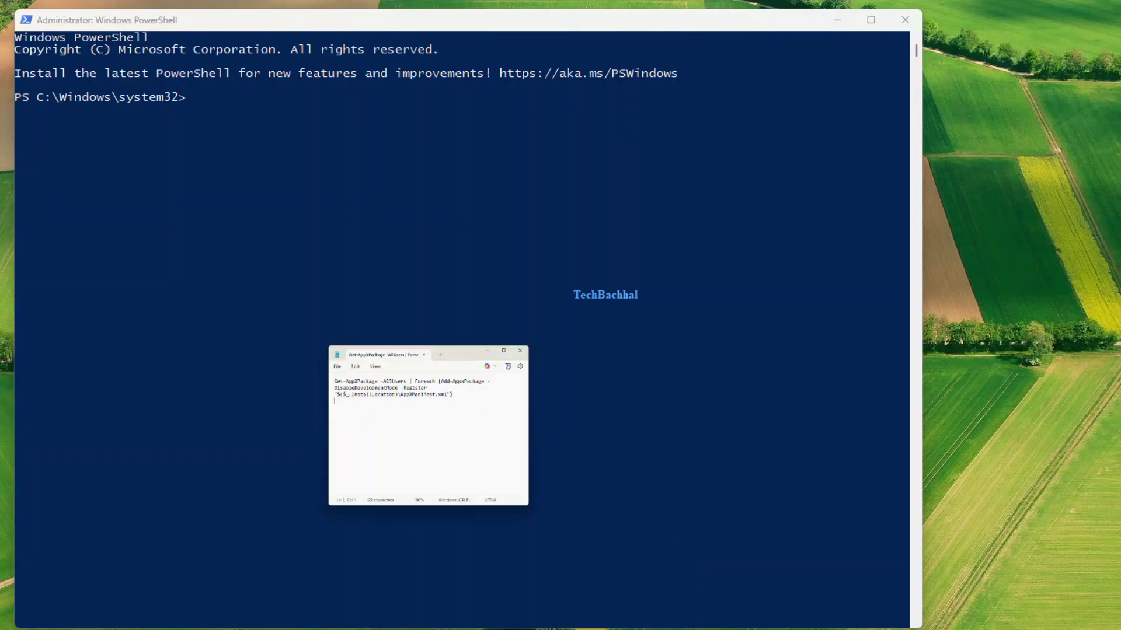
left_click_drag(306, 22, 547, 138)
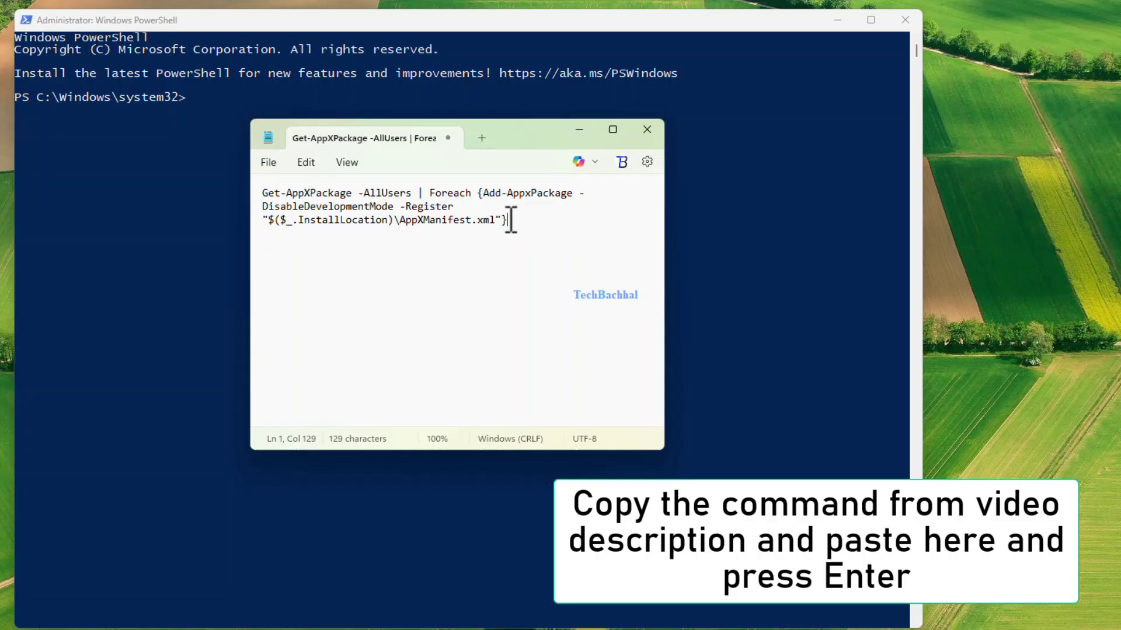
left_click_drag(511, 220, 364, 196)
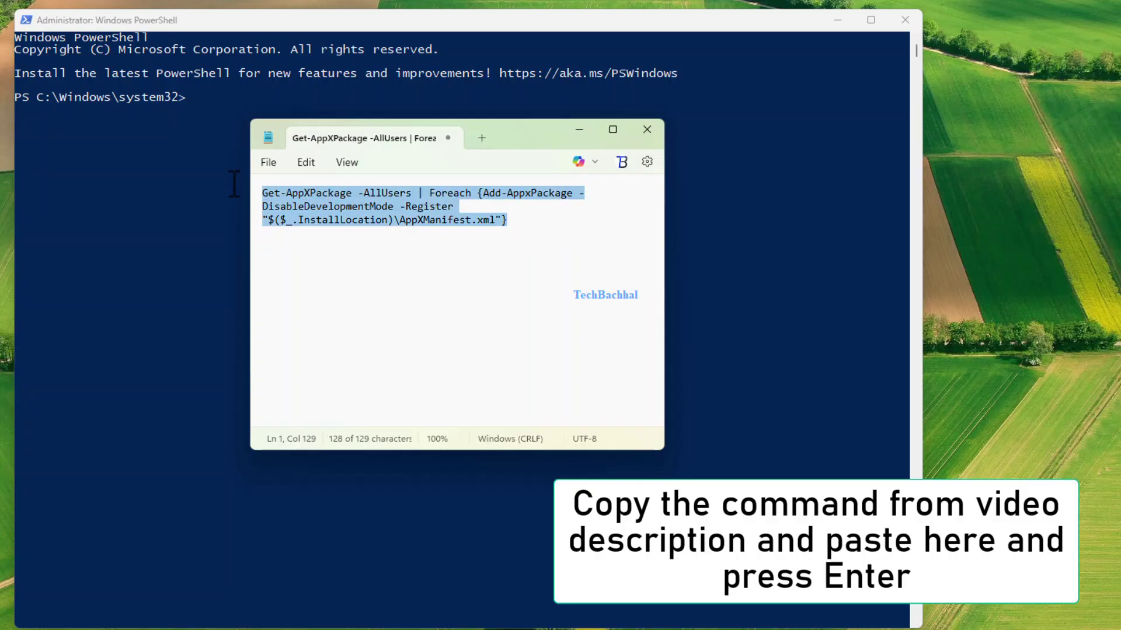
left_click(578, 129)
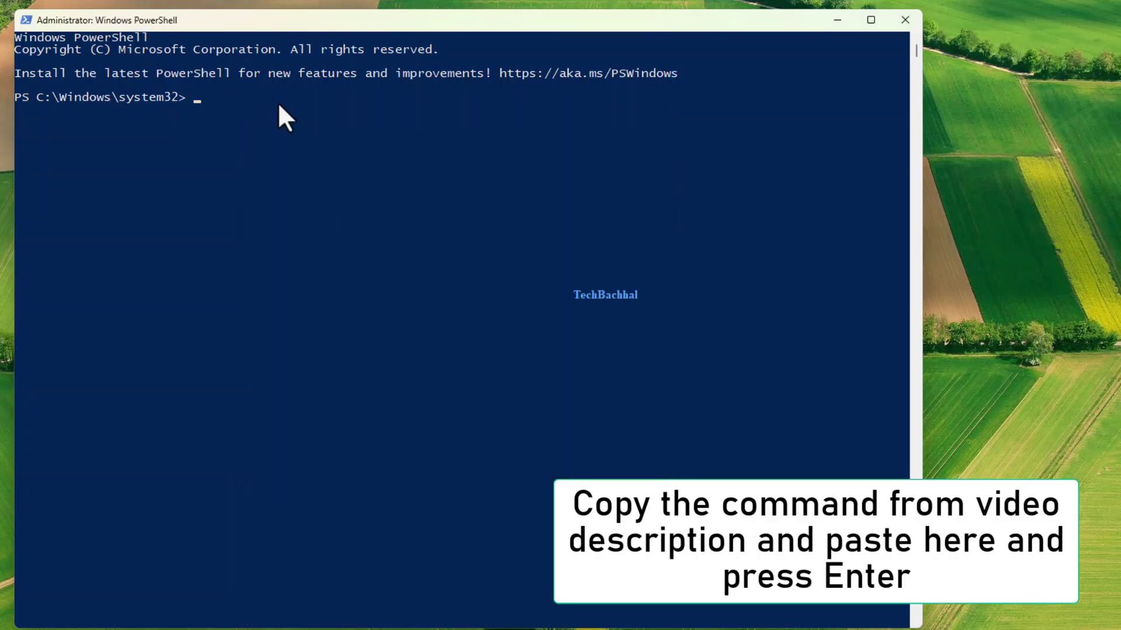
right_click(278, 104)
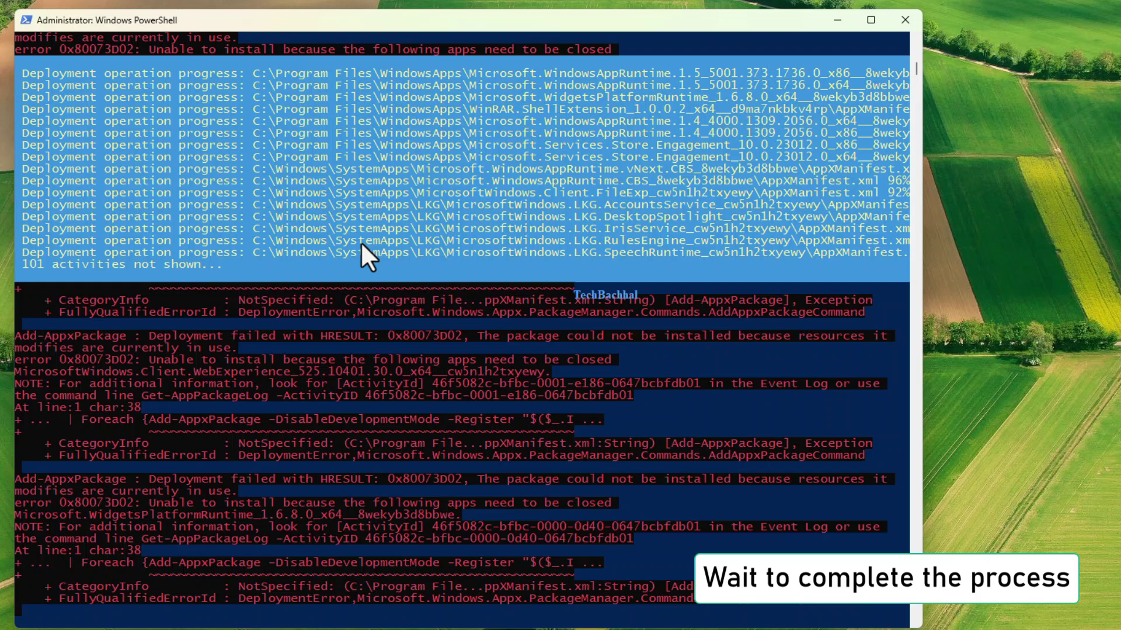
type("e")
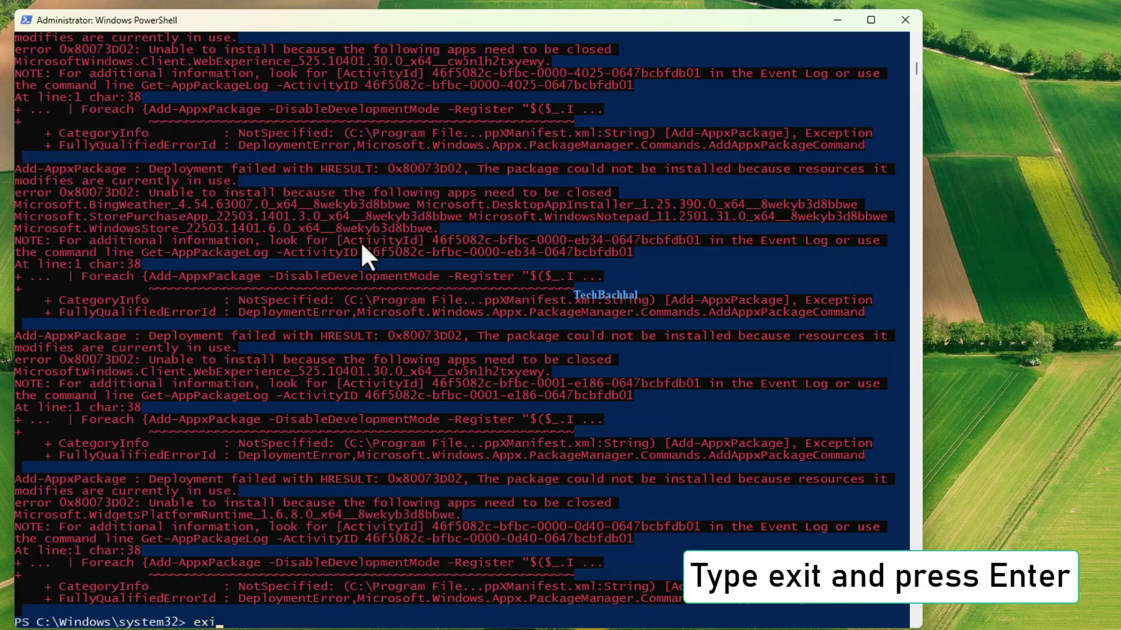